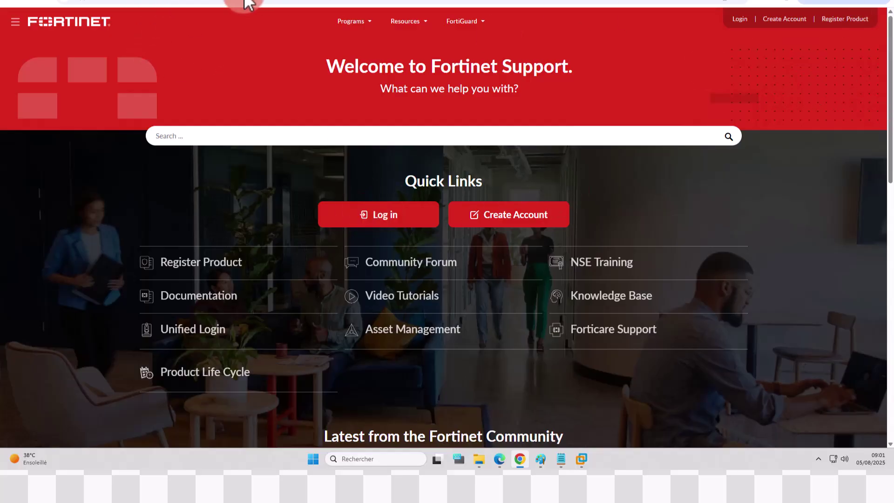
Search the web for "forti support" in a new browser tab and open the Fortinet Support site.
{"action": "key", "text": "ctrl+t"}
{"action": "left_click", "coordinate": [659, 3]}
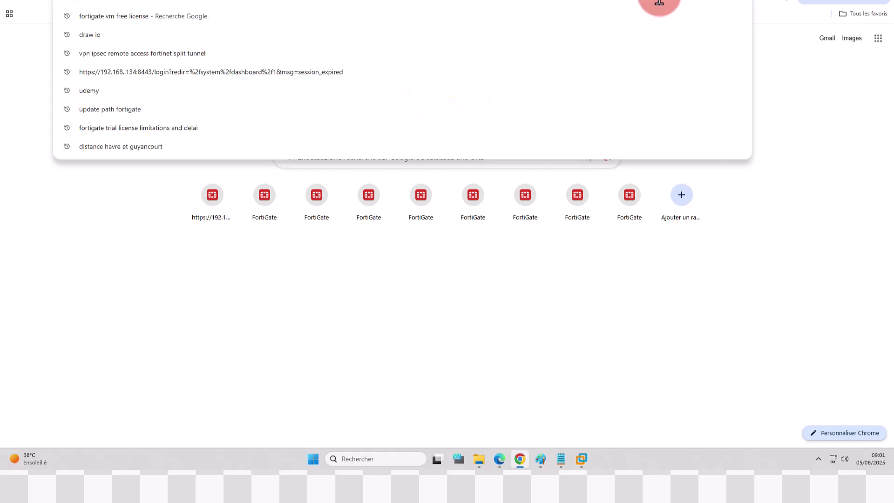
{"action": "type", "text": "forti"}
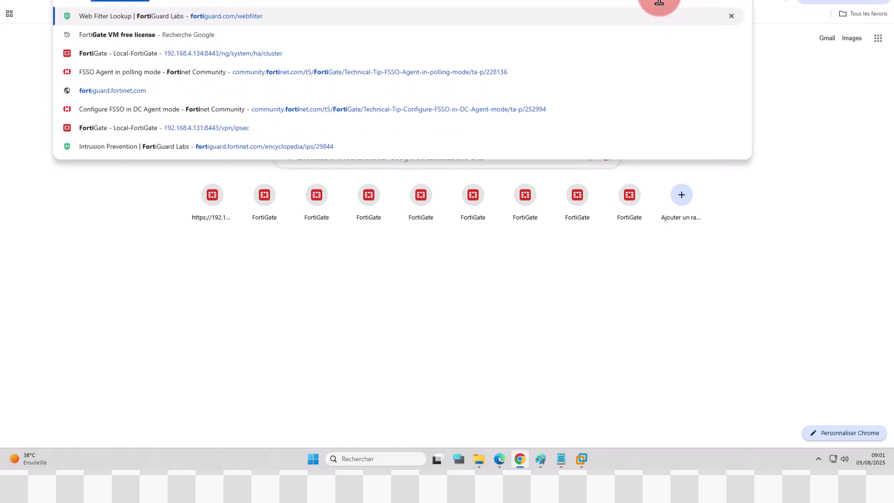
{"action": "key", "text": "BackSpace"}
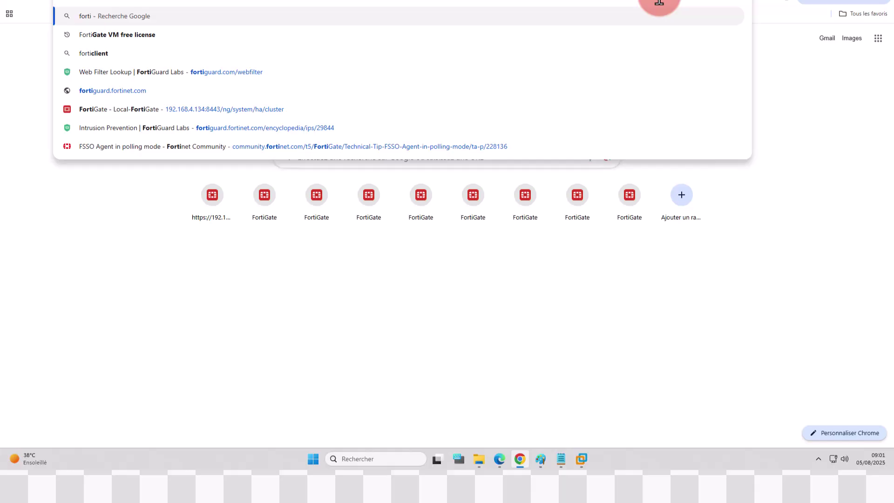
{"action": "type", "text": "support"}
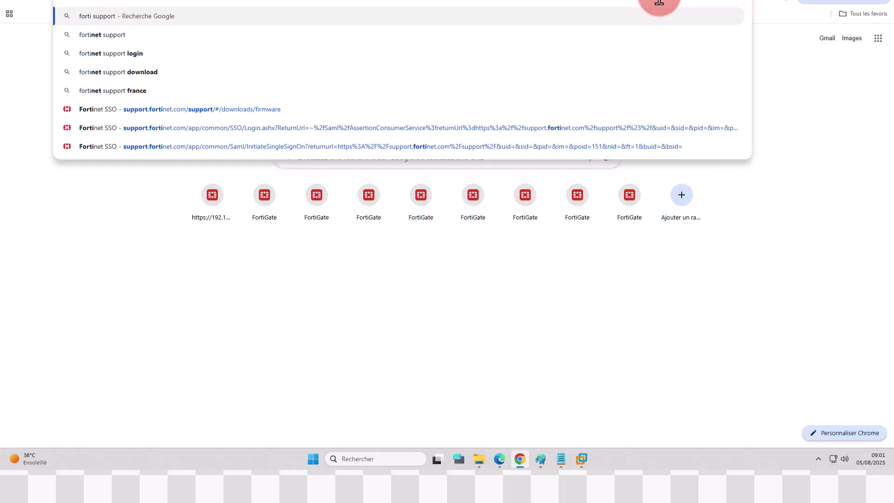
{"action": "key", "text": "Return"}
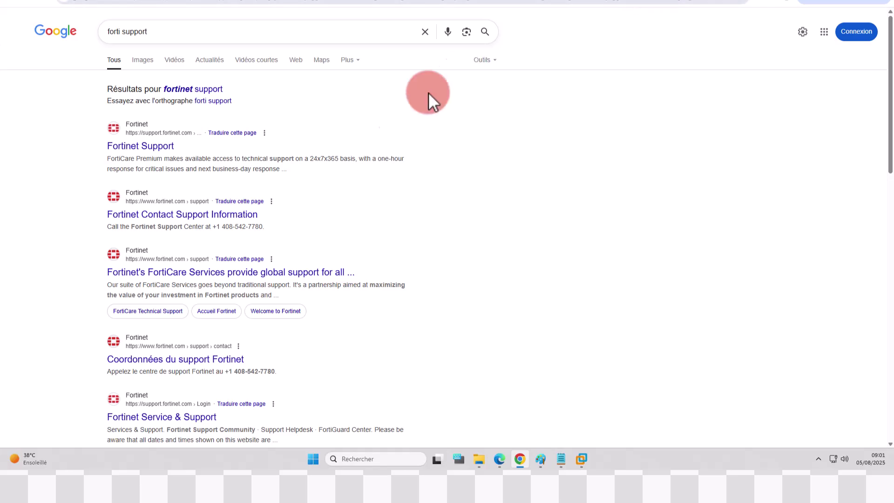
{"action": "left_click", "coordinate": [142, 148]}
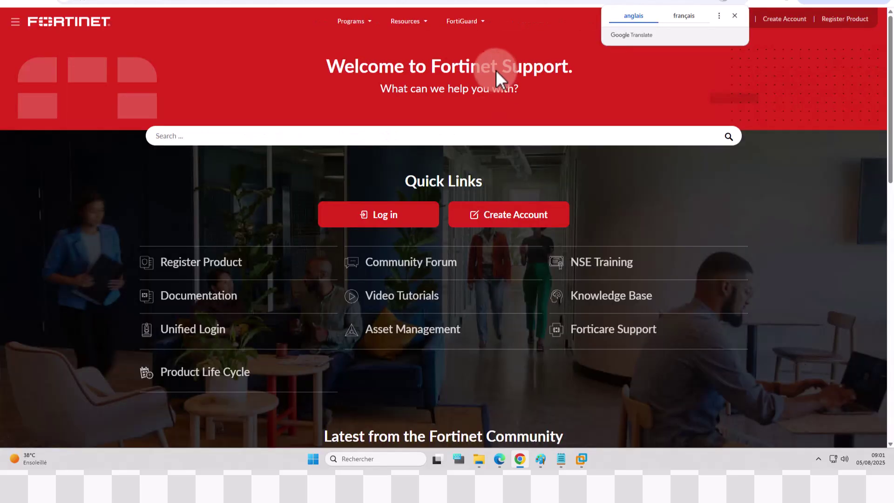
Log in to FortiCloud as an email user with the saved account e-mail and password, dismissing the password manager's update prompt.
{"action": "left_click", "coordinate": [376, 215]}
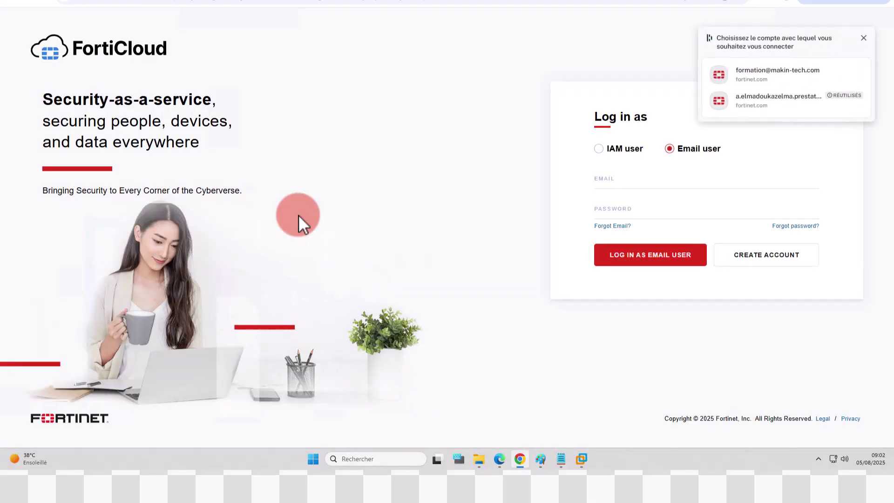
{"action": "left_click", "coordinate": [782, 74]}
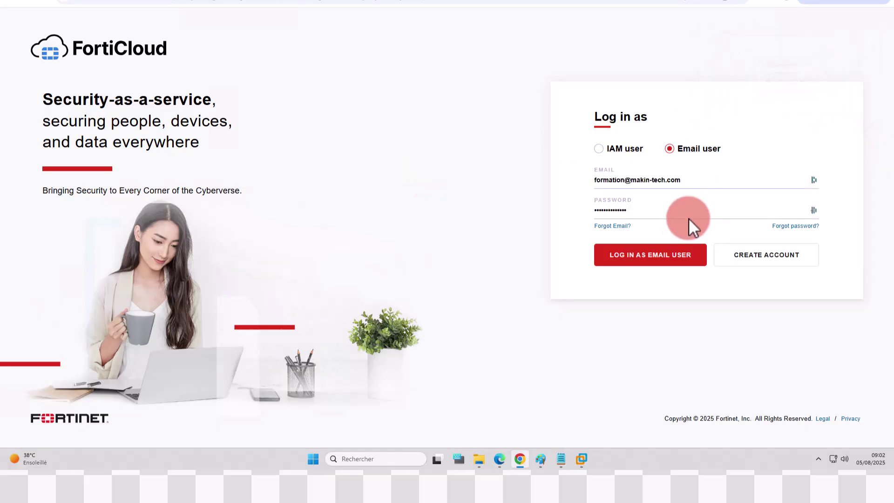
{"action": "left_click", "coordinate": [657, 254]}
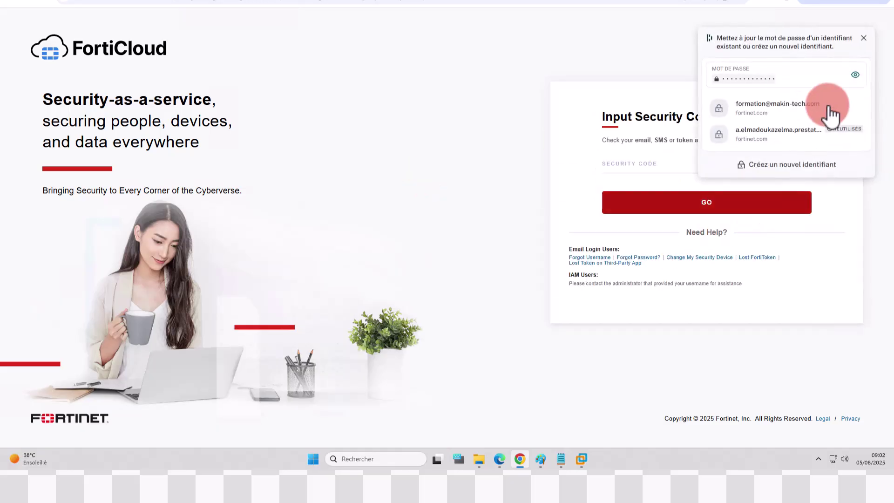
{"action": "left_click", "coordinate": [863, 39]}
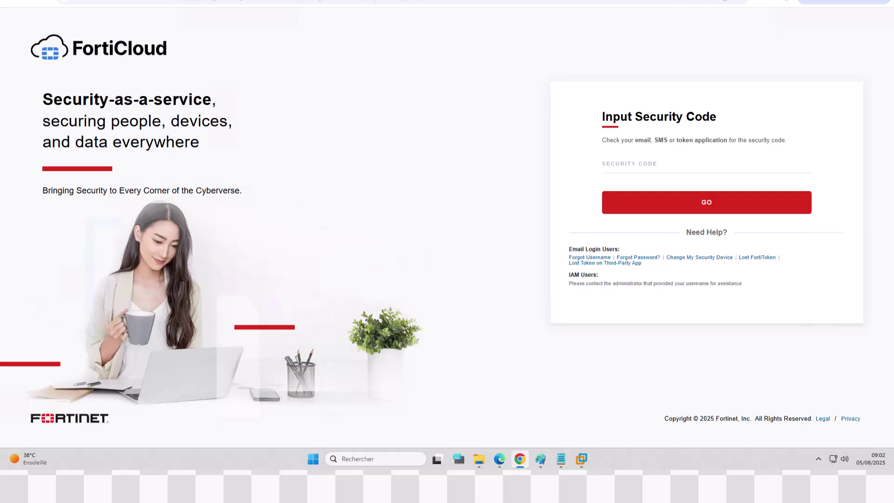
Paste the security code into the FortiCloud verification form and submit it.
{"action": "left_click", "coordinate": [672, 174]}
{"action": "key", "text": "ctrl+v"}
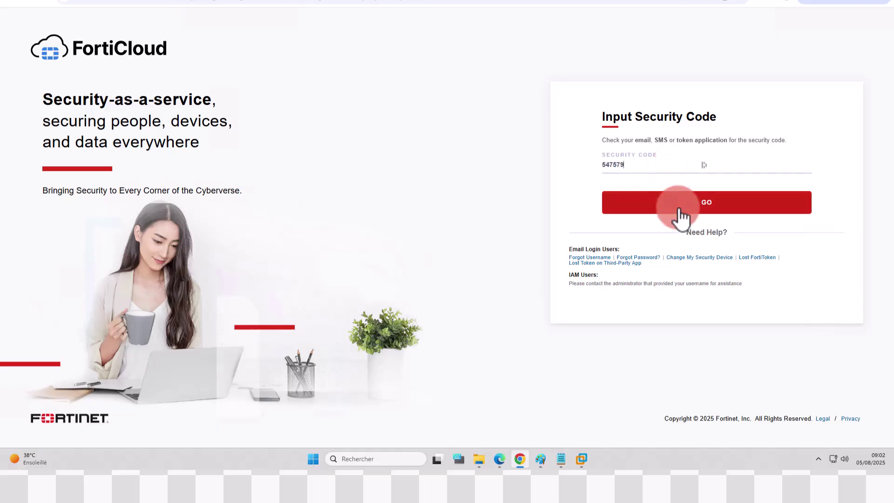
{"action": "left_click", "coordinate": [678, 209]}
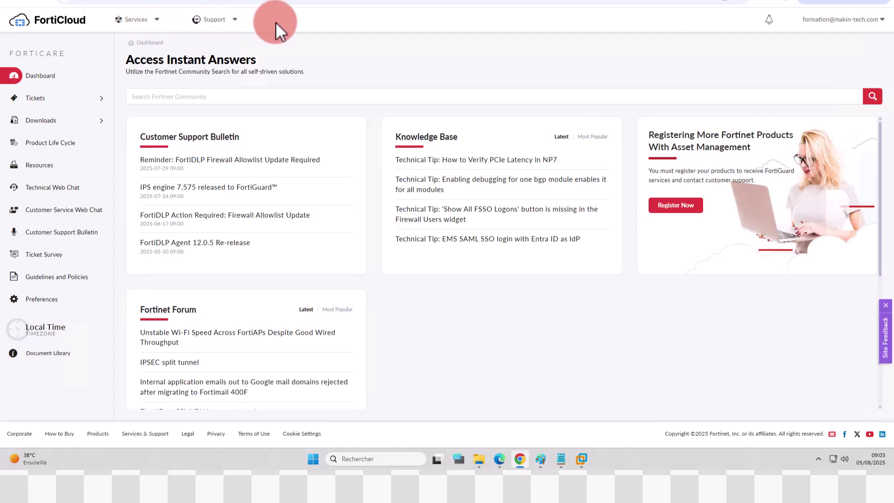
Look through the support resources and open the VM Images download page.
{"action": "left_click", "coordinate": [225, 22]}
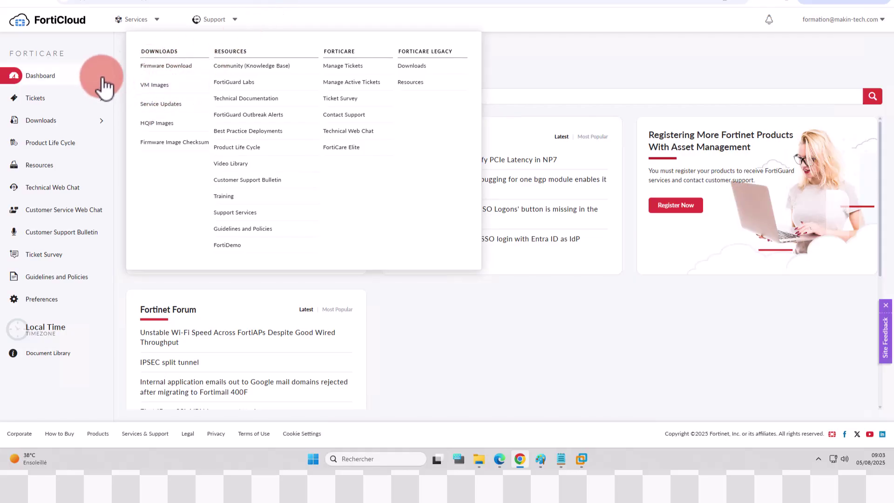
{"action": "left_click", "coordinate": [90, 38]}
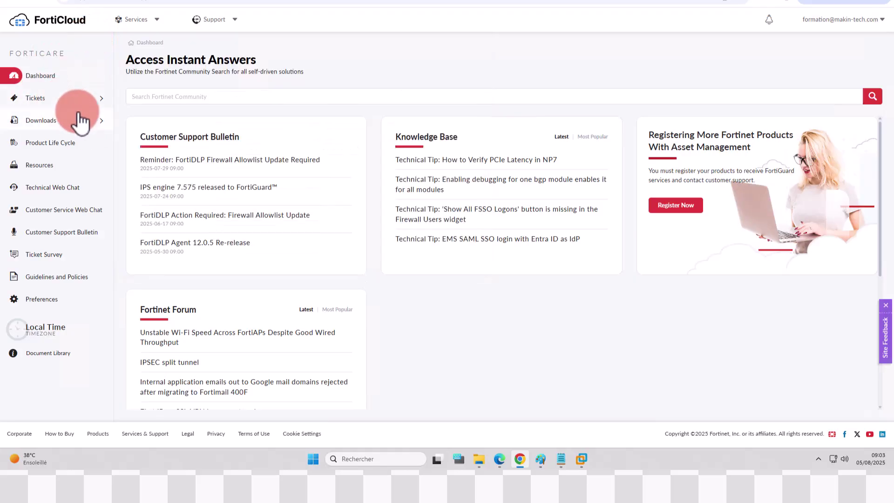
{"action": "left_click", "coordinate": [53, 122]}
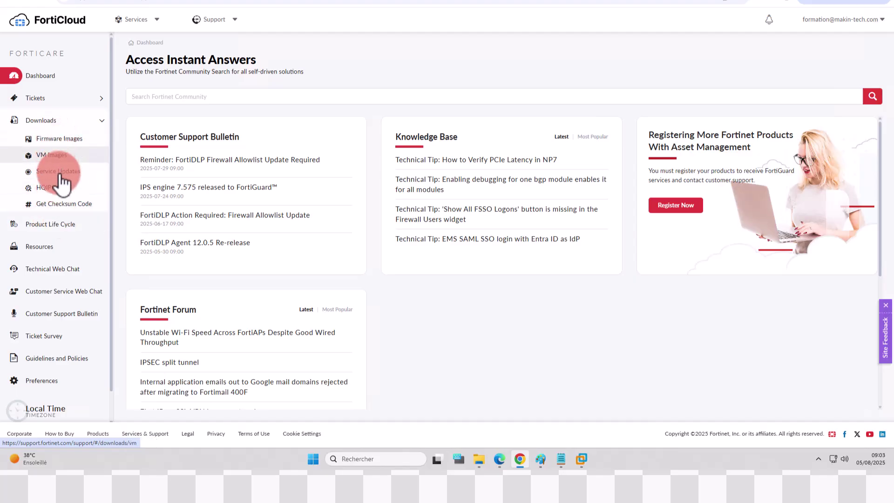
{"action": "left_click", "coordinate": [45, 154]}
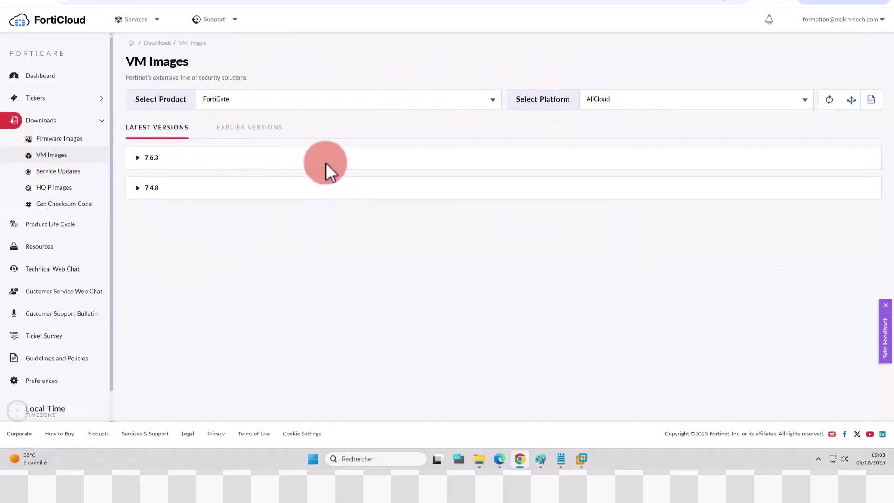
Filter the VM images to the FortiAnalyzer product and the VMWare ESXi platform.
{"action": "left_click", "coordinate": [238, 109]}
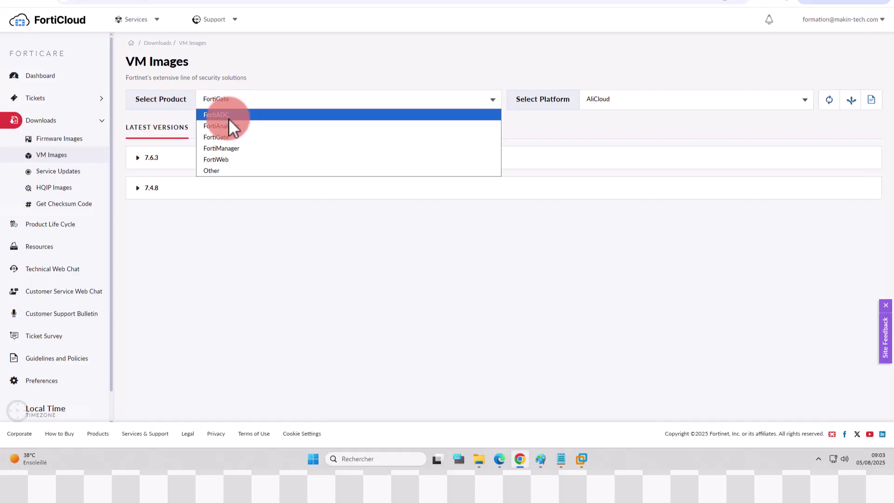
{"action": "left_click", "coordinate": [228, 126]}
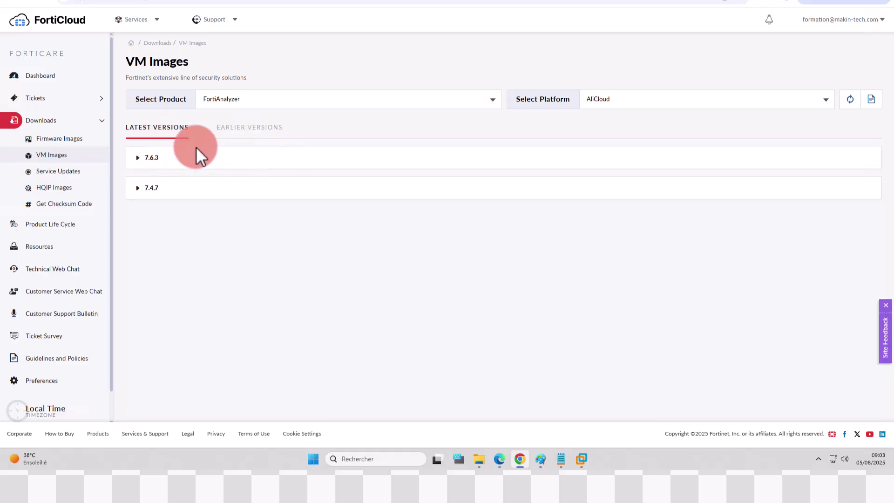
{"action": "left_click", "coordinate": [138, 159]}
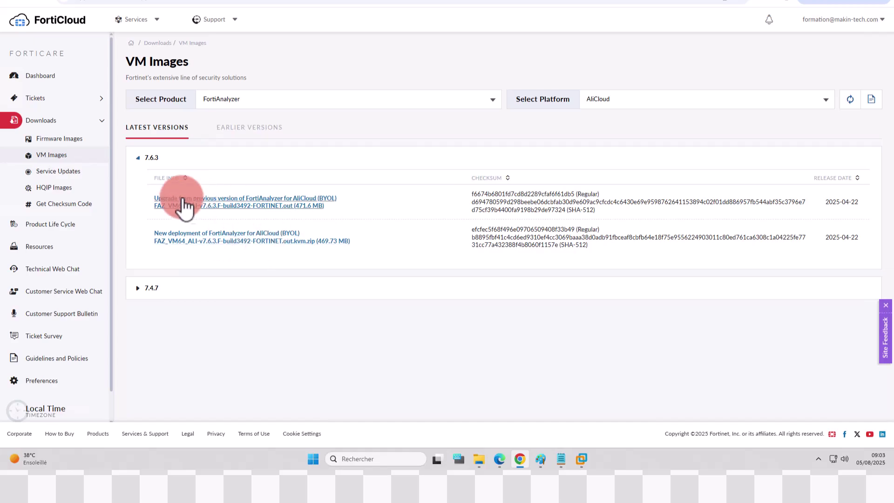
{"action": "left_click", "coordinate": [614, 110]}
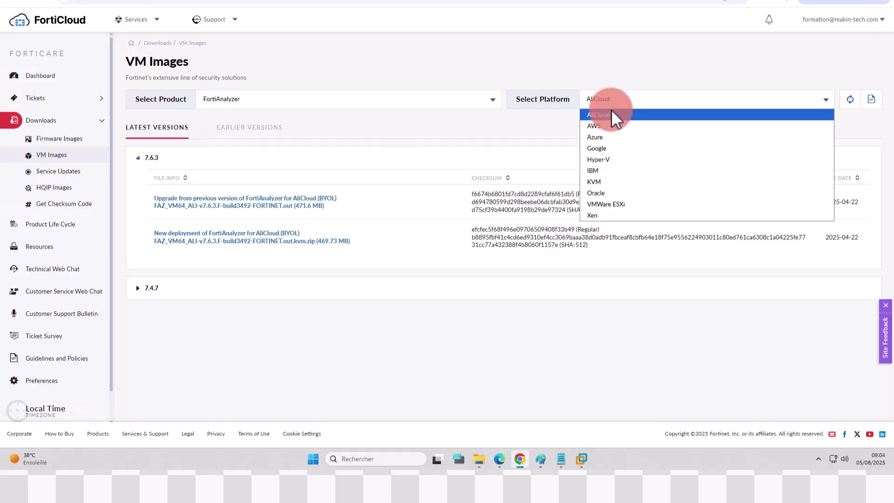
{"action": "left_click", "coordinate": [614, 203]}
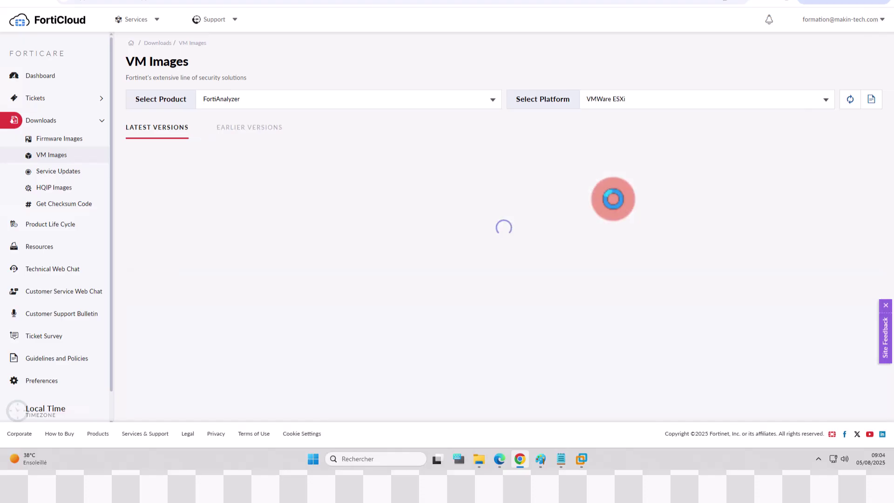
Expand the 7.6.3 and 7.4.7 releases to show their FortiAnalyzer files for VMware.
{"action": "left_click", "coordinate": [139, 186]}
{"action": "left_click", "coordinate": [140, 159]}
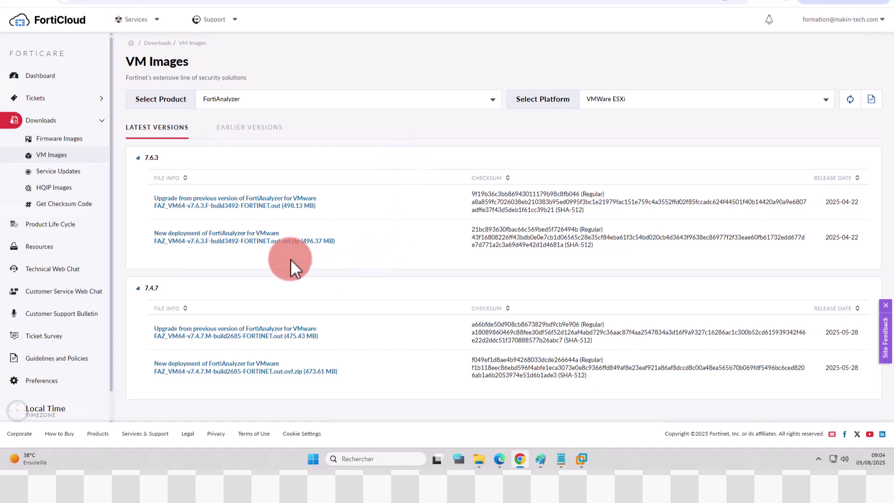
{"action": "left_click", "coordinate": [139, 160]}
{"action": "left_click", "coordinate": [139, 190]}
{"action": "left_click", "coordinate": [140, 159]}
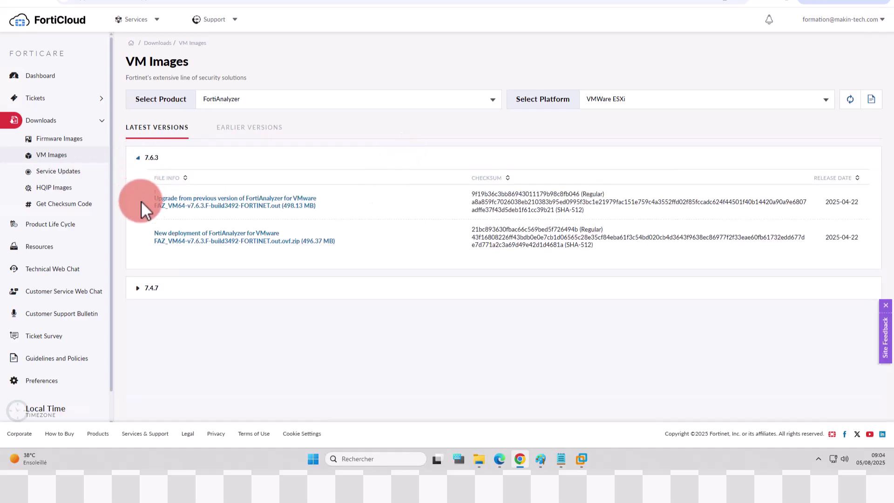
{"action": "left_click", "coordinate": [138, 289]}
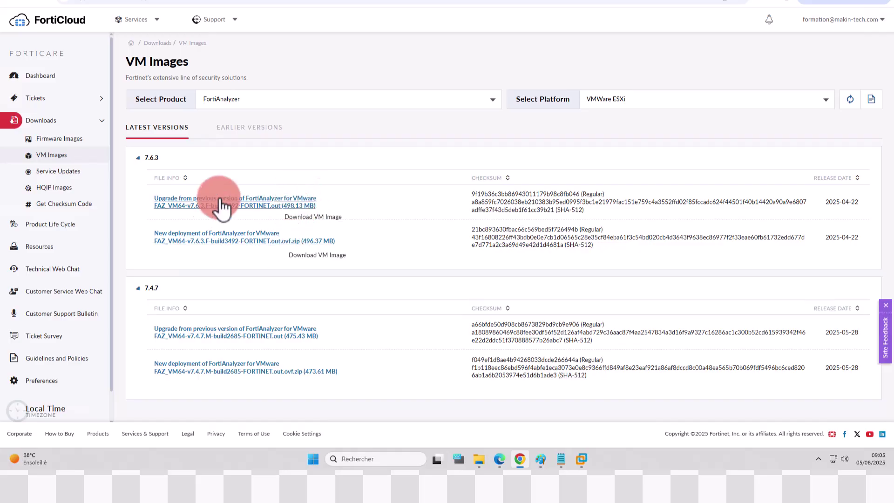
Download the 7.6.3 new deployment package FAZ_VM64-v7.6.3.F-build3492-FORTINET.out.ovf.zip and check its download progress.
{"action": "left_click", "coordinate": [198, 247]}
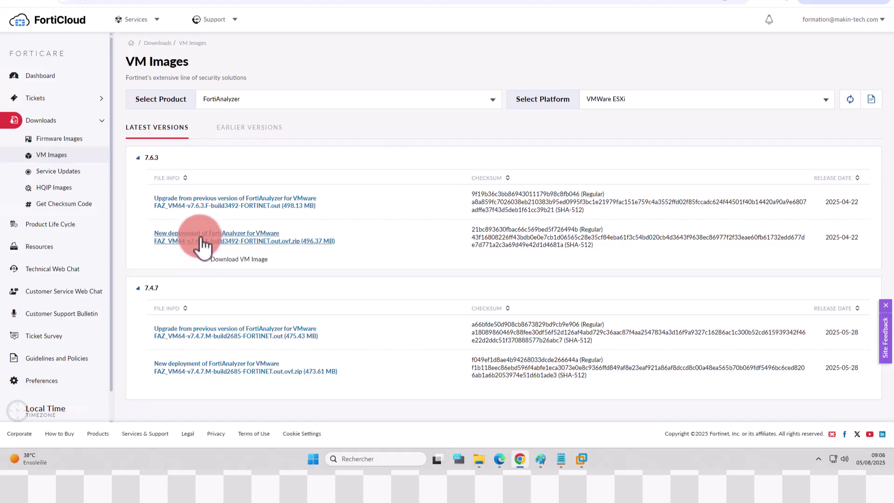
{"action": "left_click", "coordinate": [229, 247]}
{"action": "left_click", "coordinate": [769, 2]}
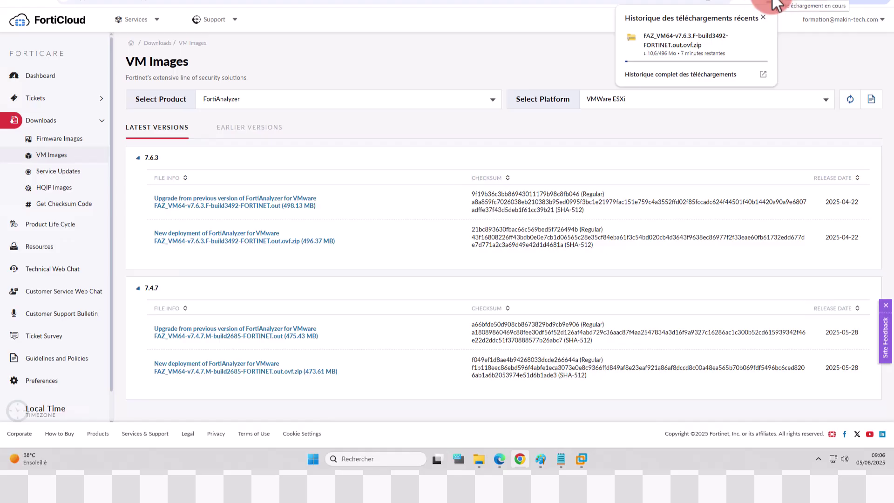
{"action": "left_click", "coordinate": [603, 102]}
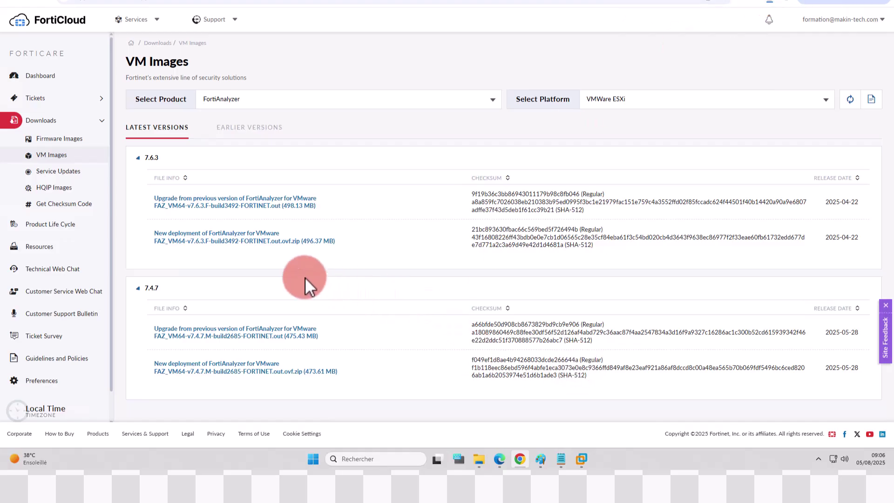